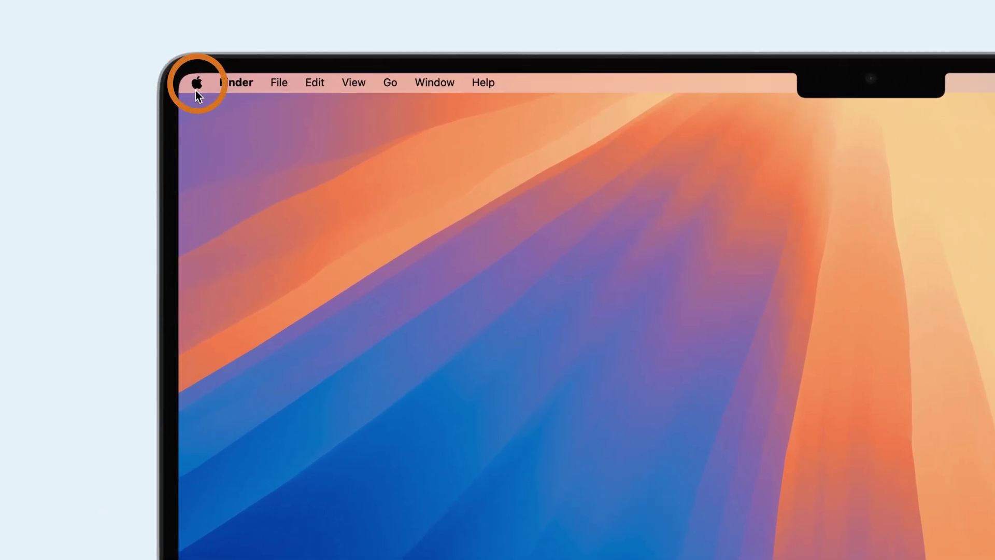
Open System Settings to Software Update, showing the macOS Sequoia 15.1.1 update.
click(196, 84)
click(207, 134)
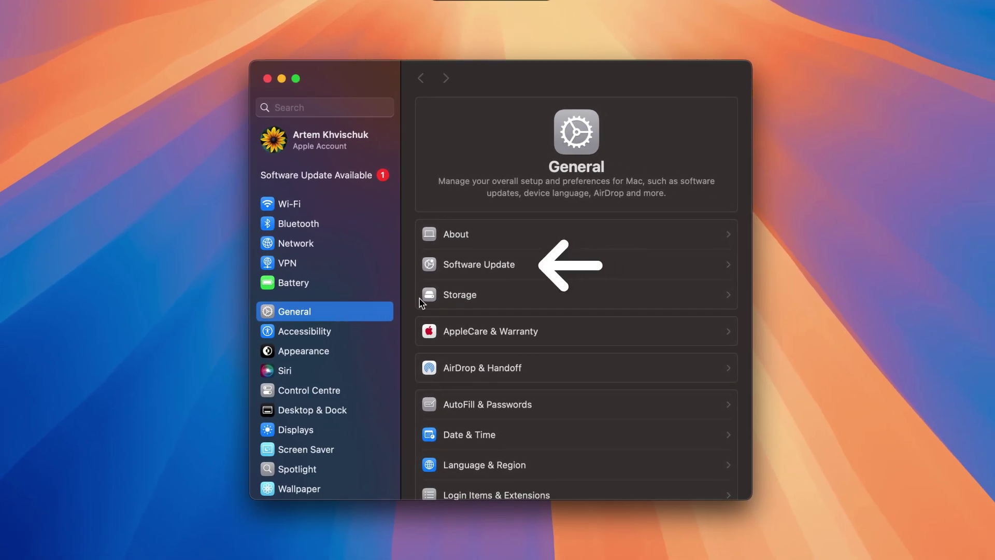
click(460, 270)
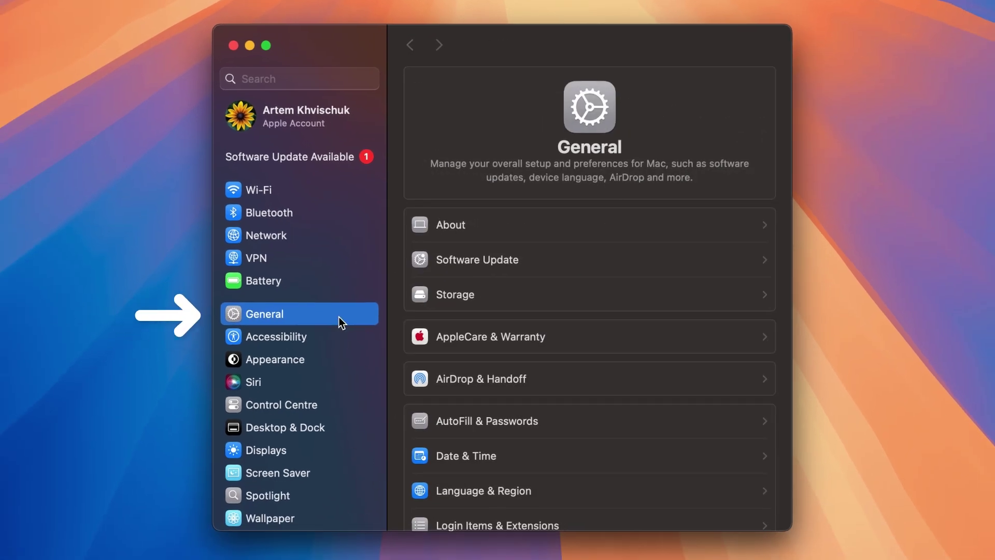
click(491, 266)
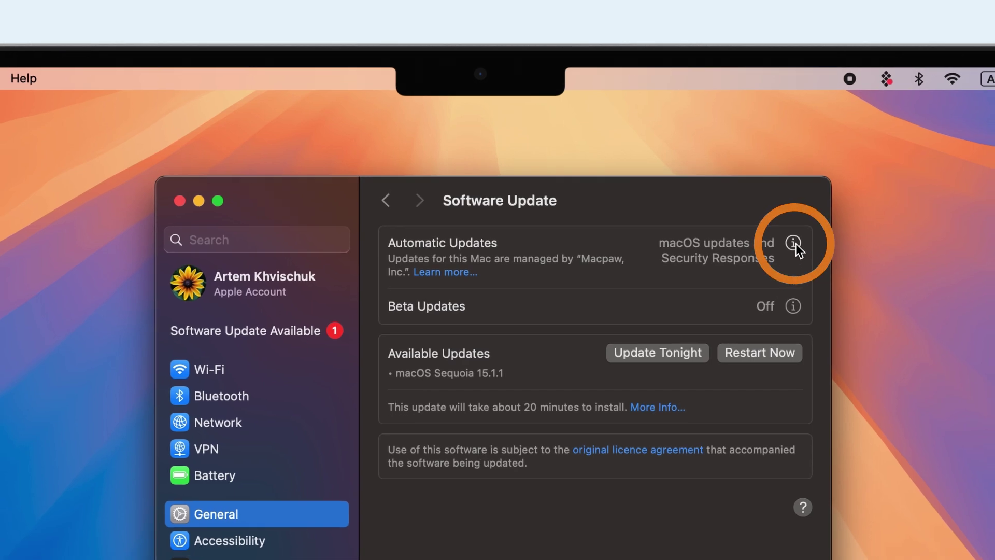
Show the Automatic Updates options to confirm the macOS update toggles.
click(796, 251)
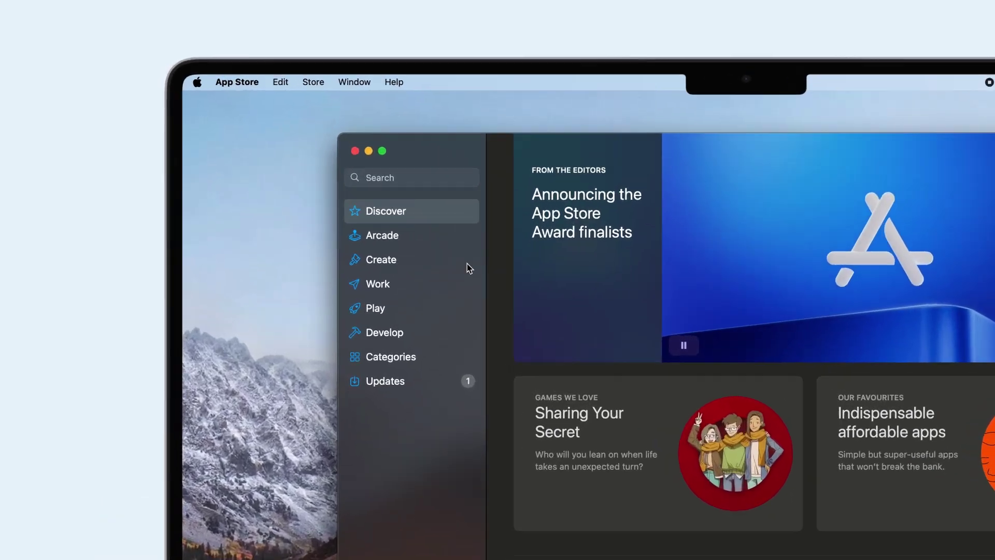
text(macOS)
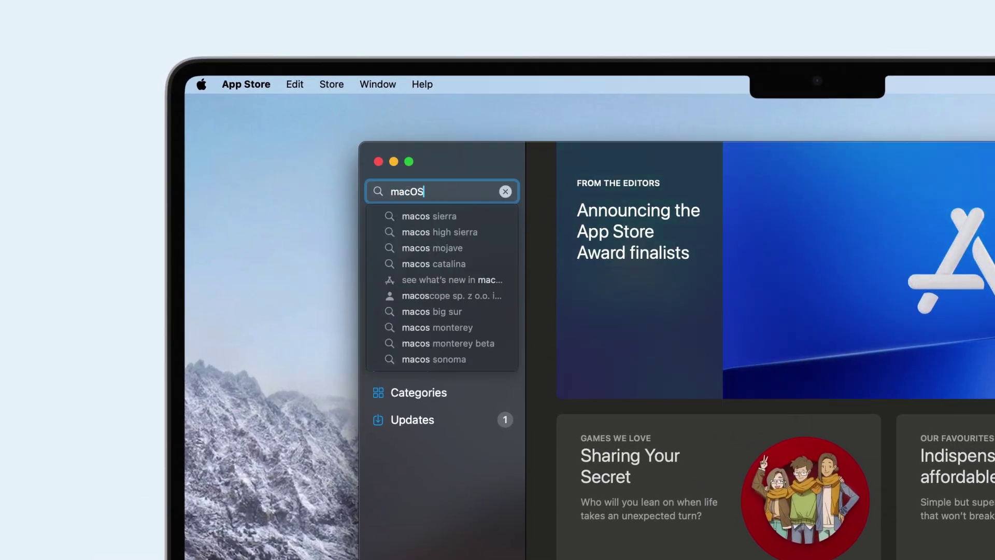
text( Big Sur)
Search the App Store for 'macOS Big Sur' to reach its product page.
key(Return)
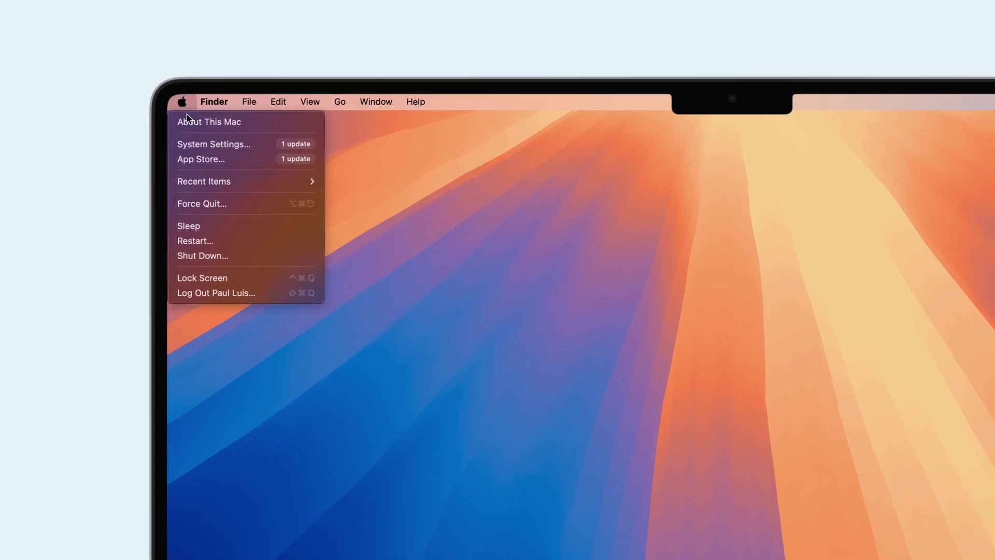
Check storage in About This Mac (184,62 GB free of 250,69 GB), then close both windows.
click(186, 121)
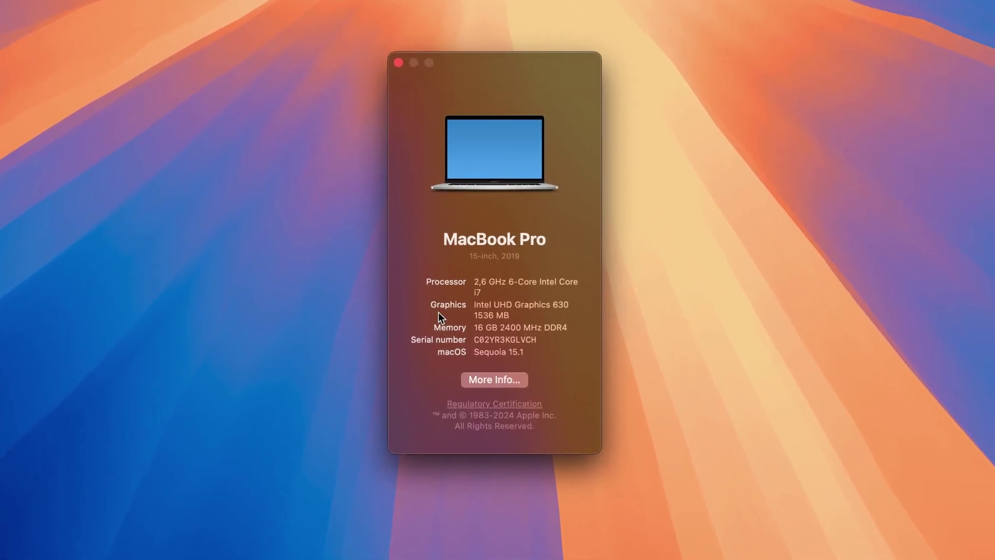
click(508, 384)
scroll(509, 385, down, 5)
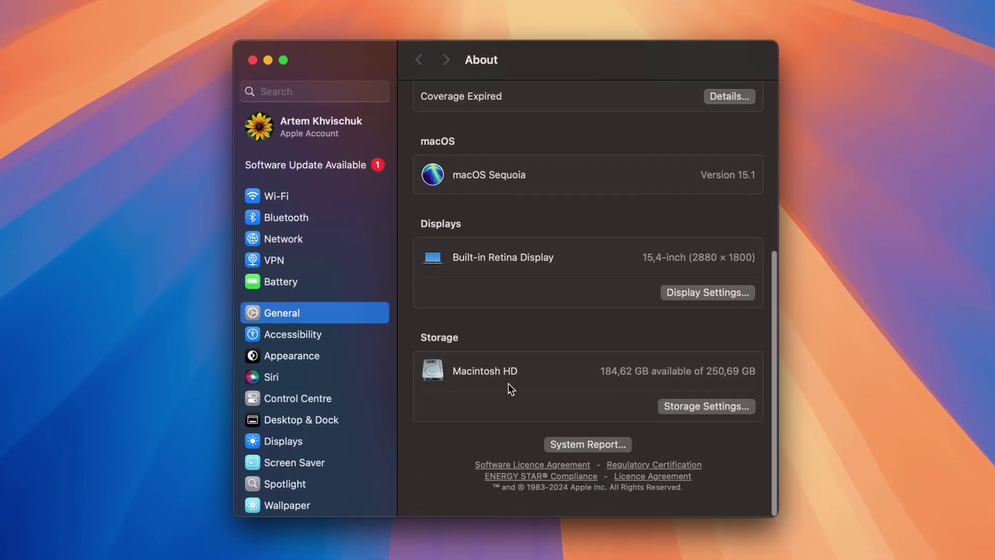
scroll(509, 373, down, 1)
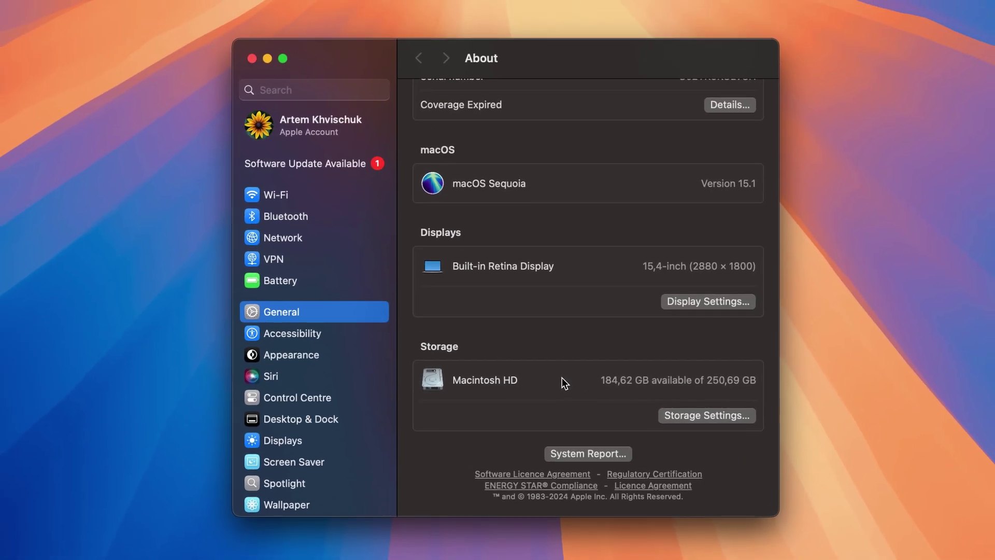
scroll(563, 379, up, 5)
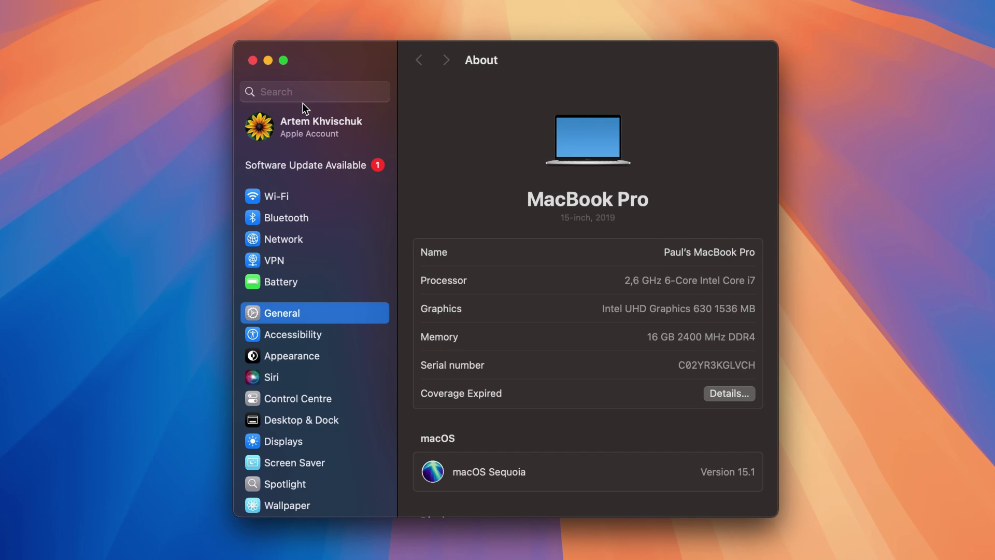
click(252, 60)
click(397, 63)
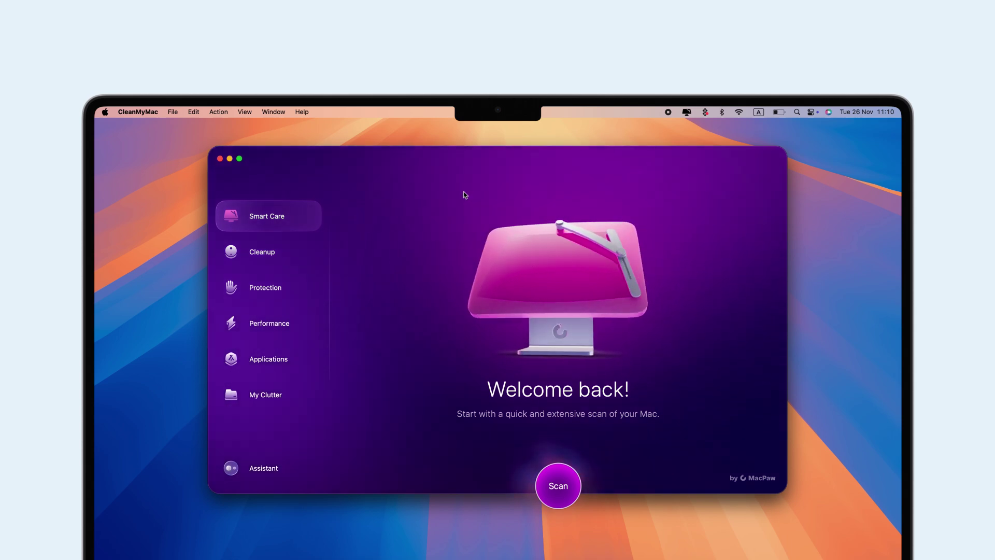
Minimise the CleanMyMac window to reveal the desktop.
click(229, 160)
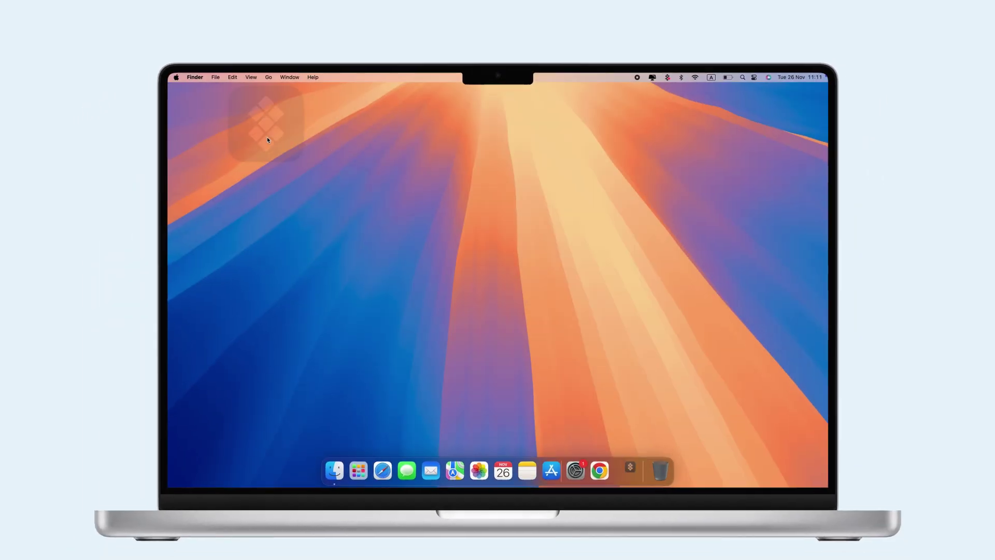
scroll(623, 161, down, 5)
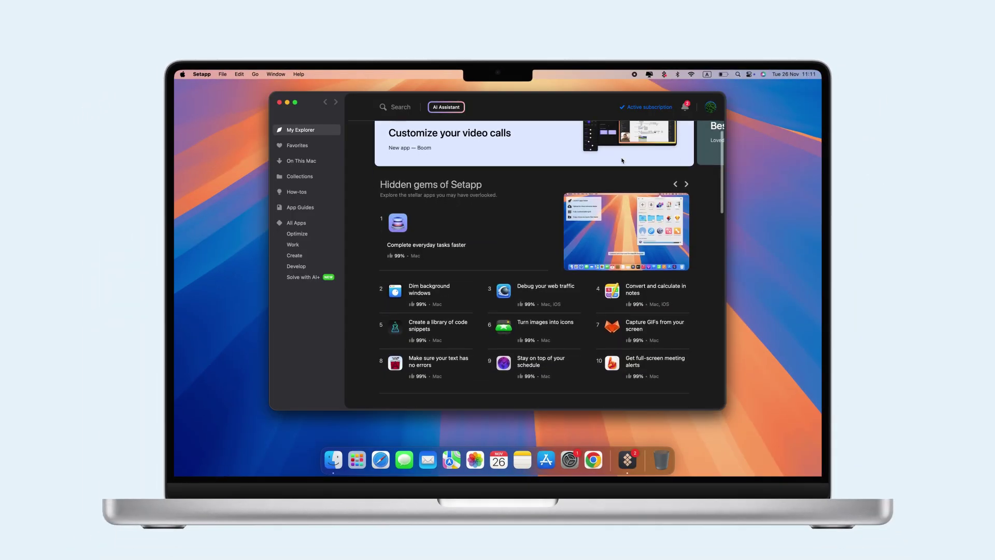